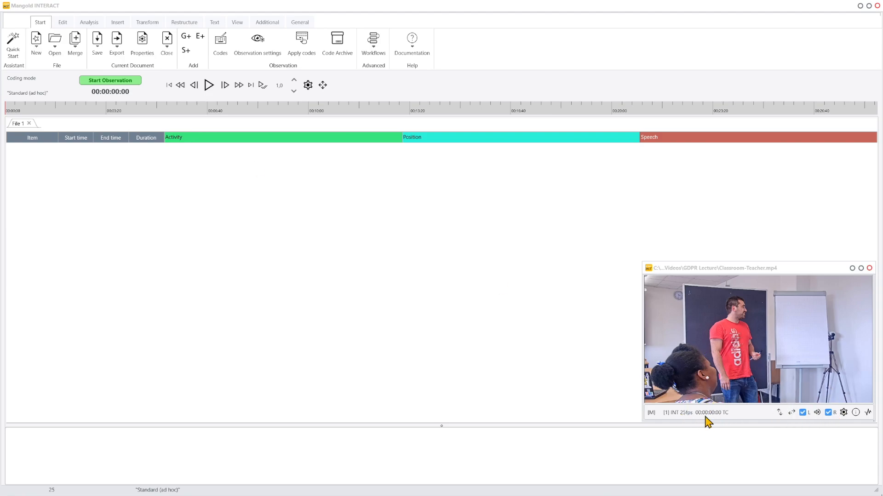
Play the Classroom-Teacher.mp4 video for a moment and return it to its start, twice.
left_click(206, 86)
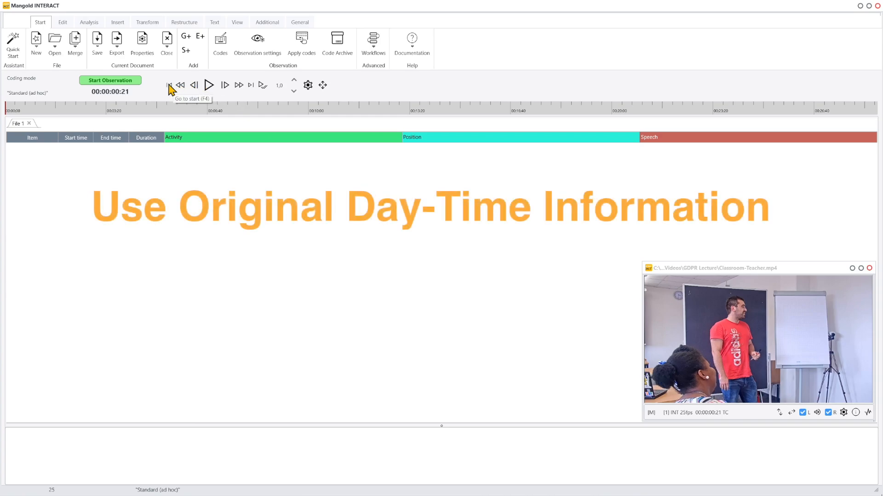
left_click(169, 85)
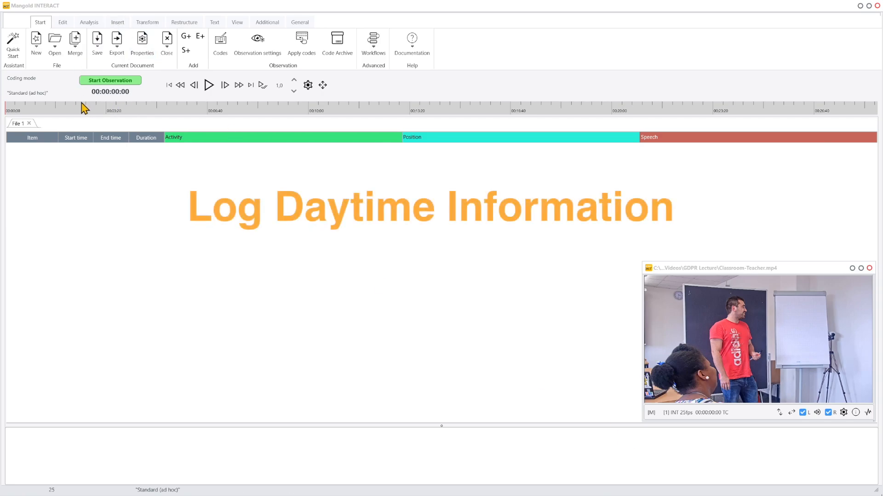
left_click(209, 86)
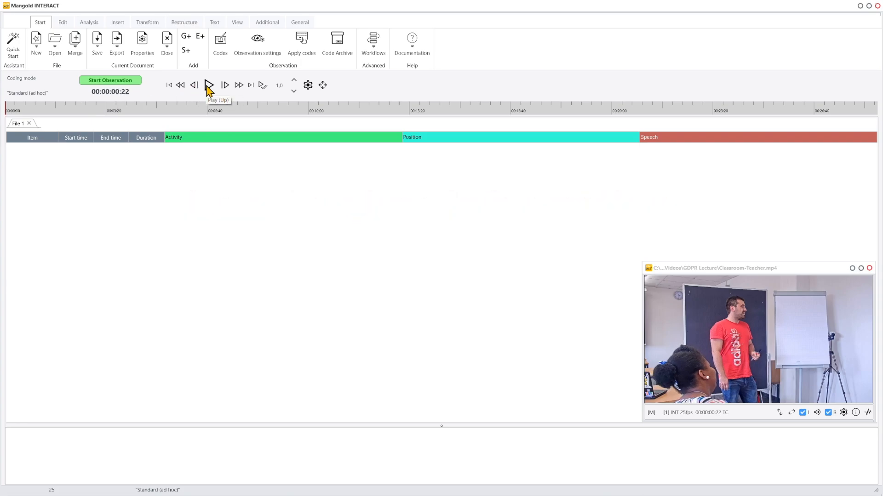
left_click(169, 87)
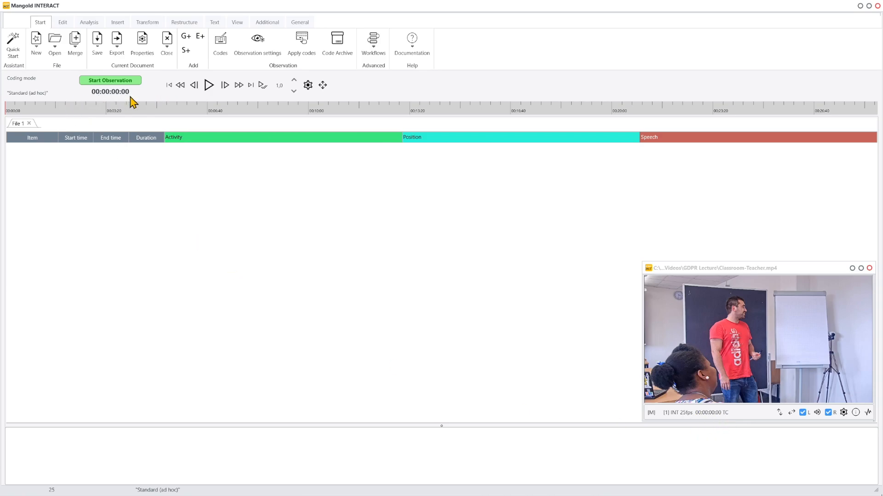
Set the multimedia start time of Classroom-Teacher.mp4 to 10:05:00:00 and postpone saving the document.
left_click(844, 412)
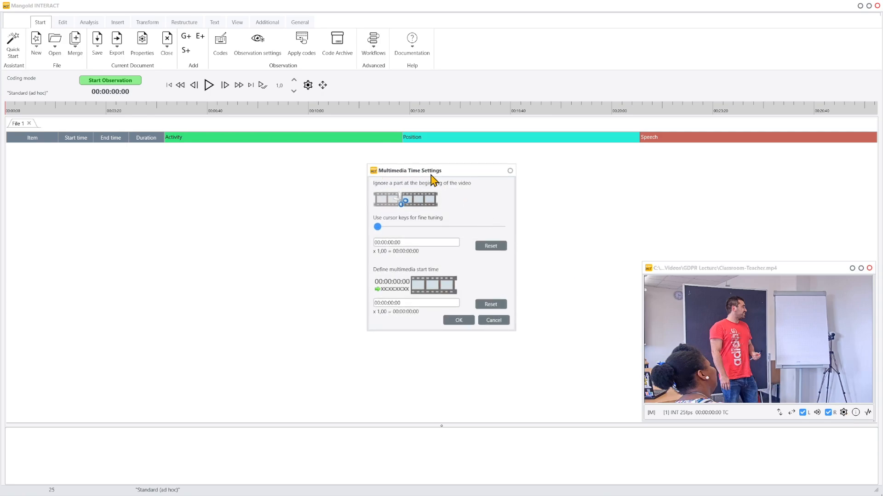
left_click_drag(413, 303, 360, 303)
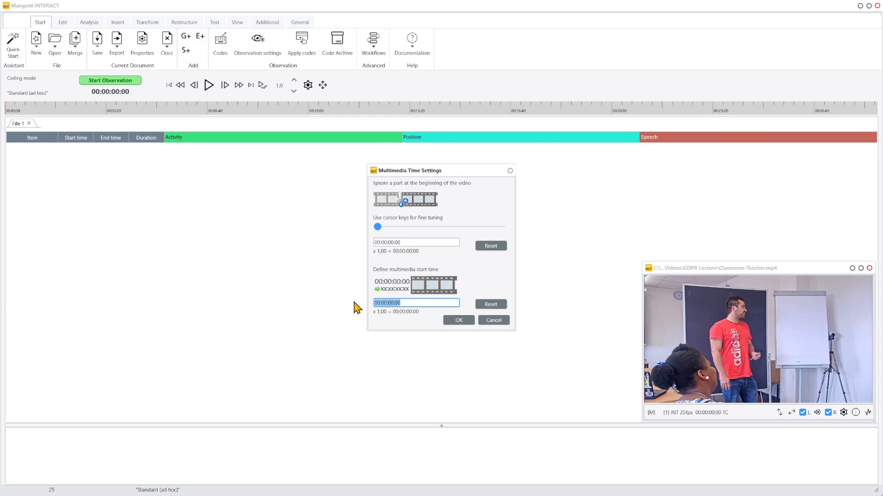
type("10:05:00")
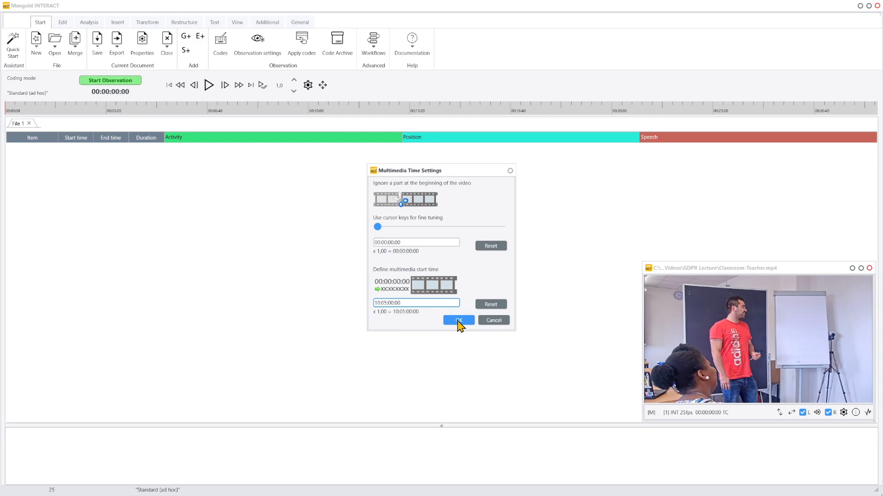
left_click(459, 320)
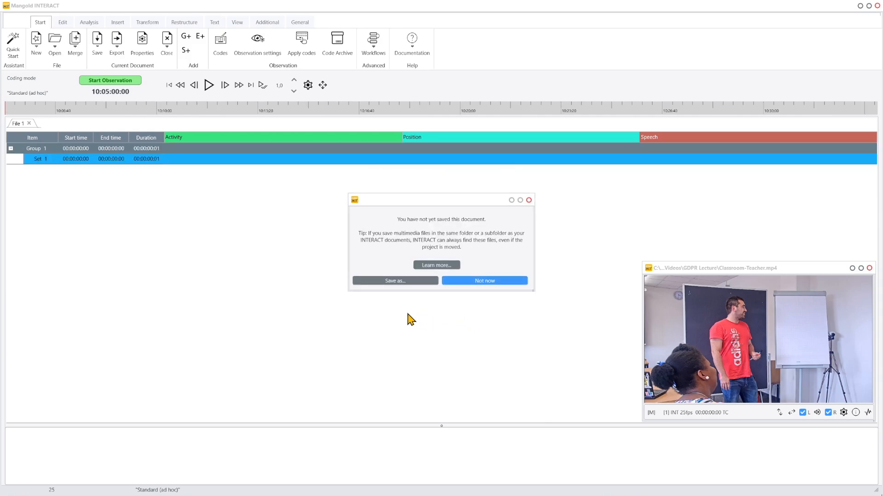
left_click(480, 282)
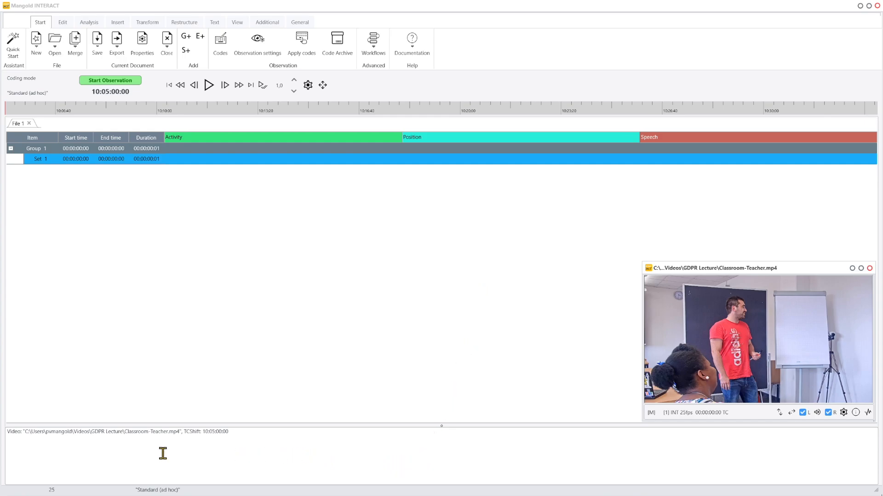
Examine the video reference and time shift stored in Set 1's comment.
left_click(7, 435)
left_click_drag(7, 435, 238, 432)
left_click(194, 443)
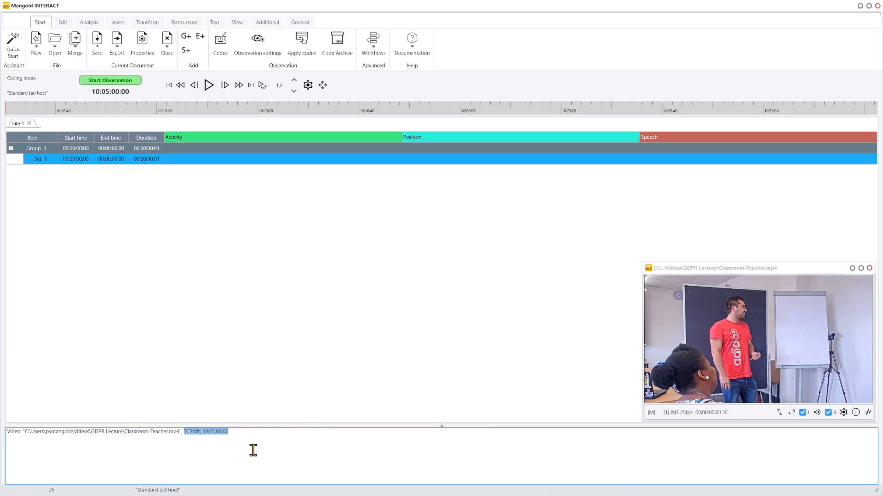
left_click(254, 448)
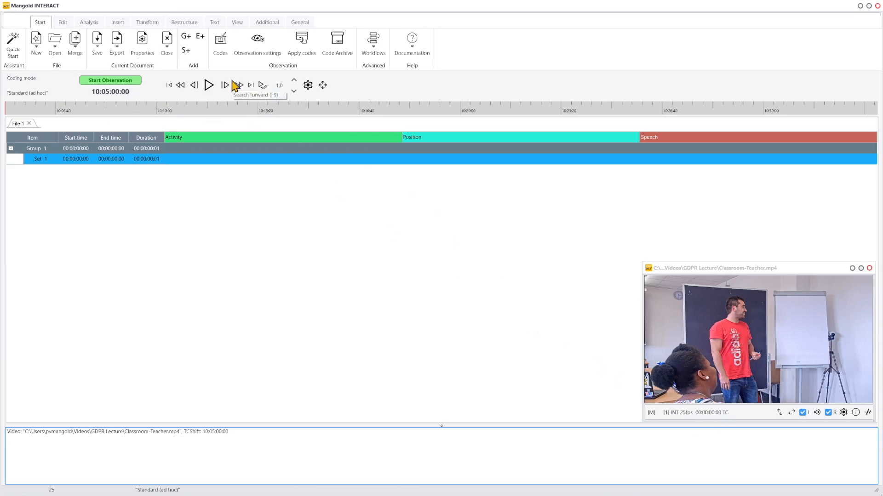
Play the classroom video briefly from its shifted start time, pause it and add an empty event.
left_click(208, 86)
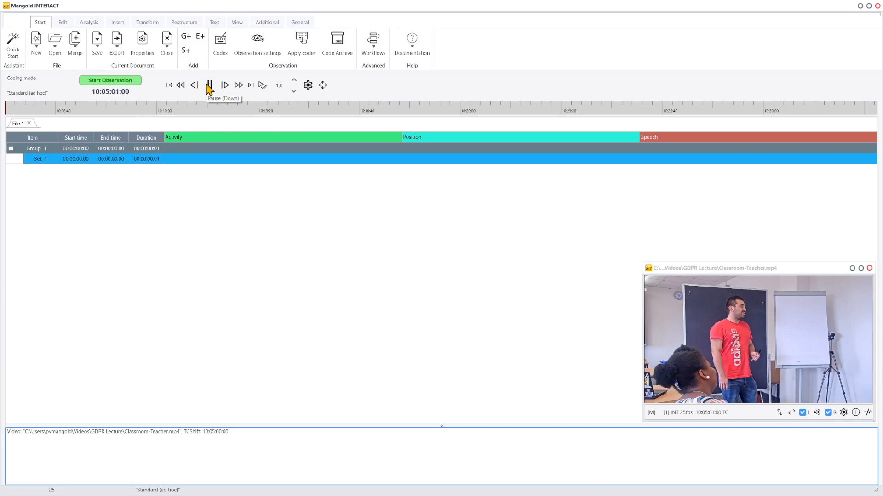
left_click(210, 86)
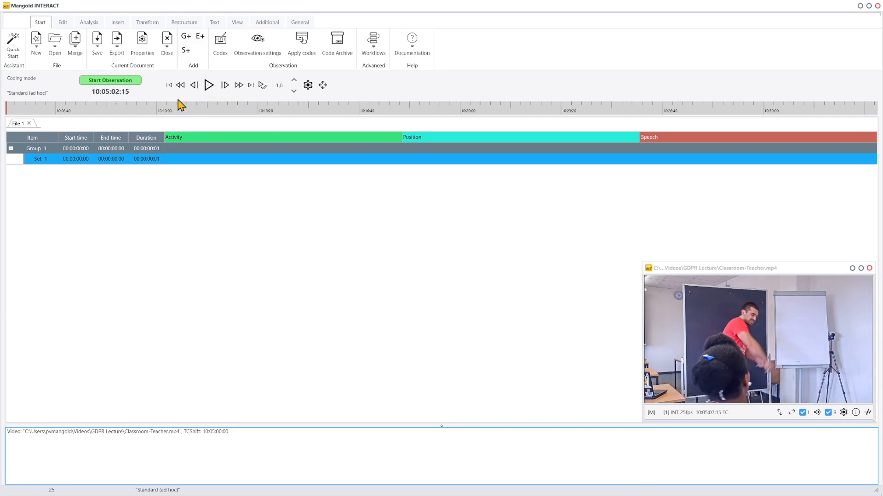
left_click(200, 37)
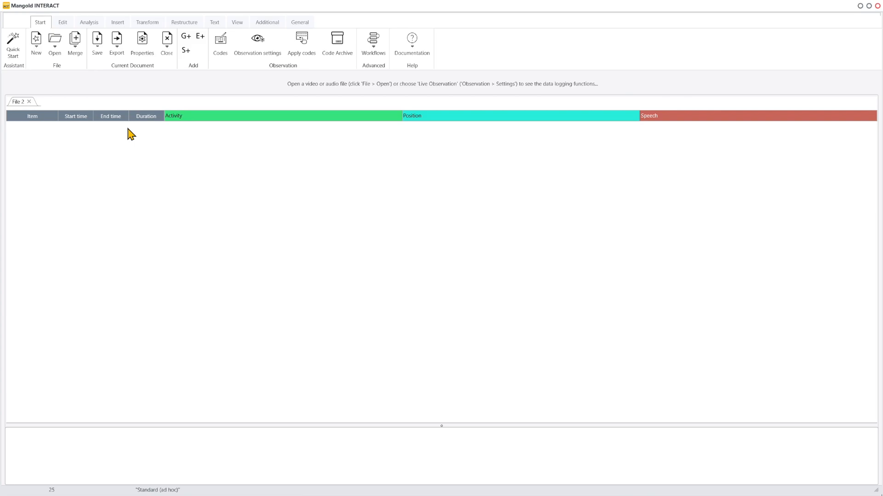
Add four empty sets to the new document.
left_click(186, 50)
left_click(185, 51)
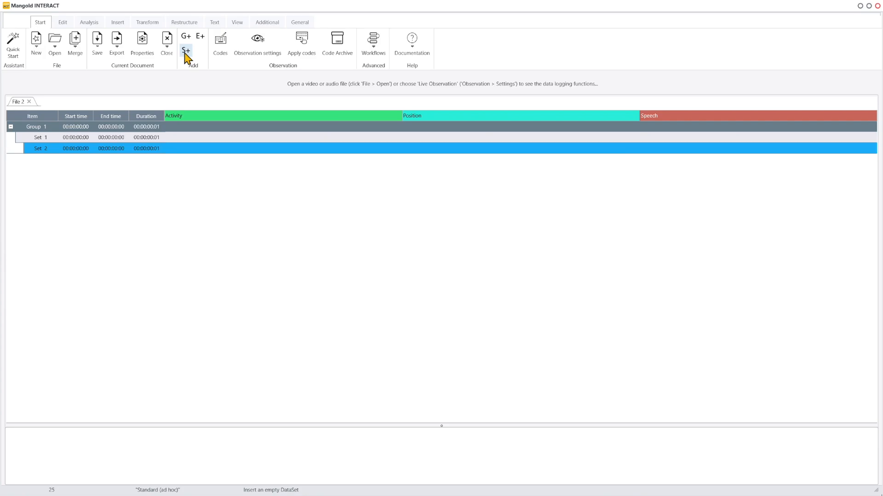
left_click(185, 50)
left_click(185, 51)
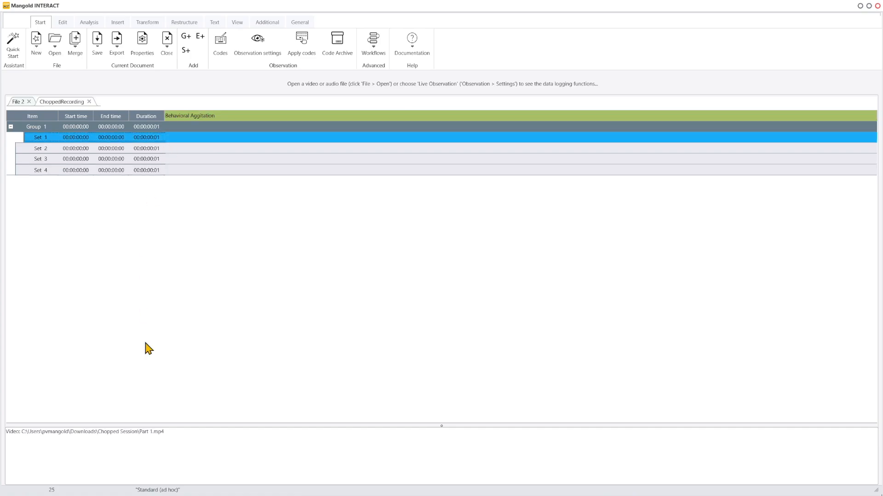
Check which video file is referenced by Sets 2, 3 and 4 of the ChoppedRecording document.
left_click(192, 149)
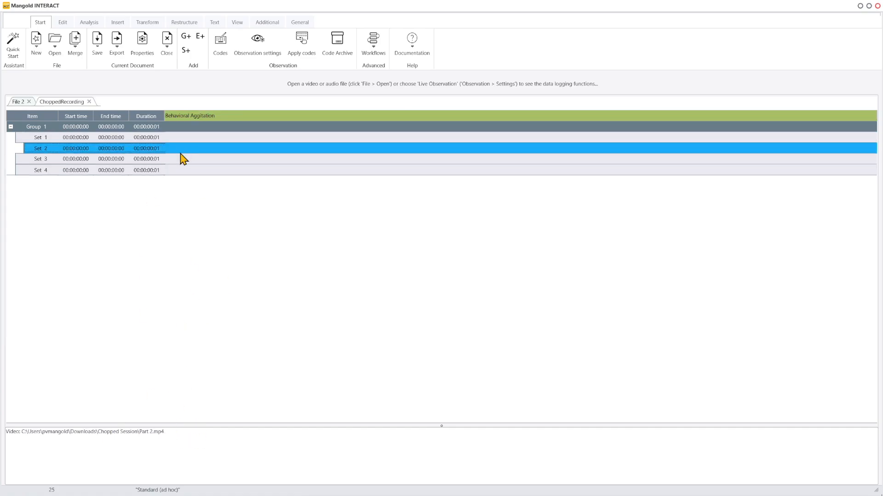
left_click(182, 159)
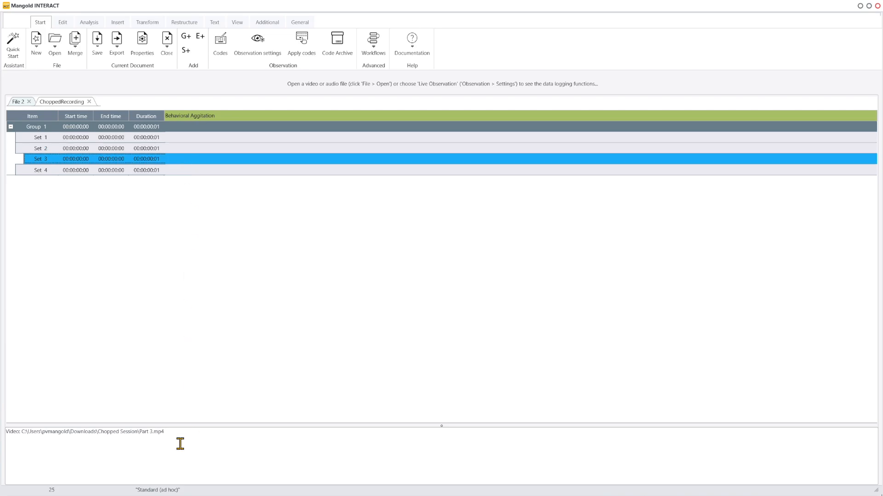
left_click(173, 171)
left_click_drag(175, 431, 132, 434)
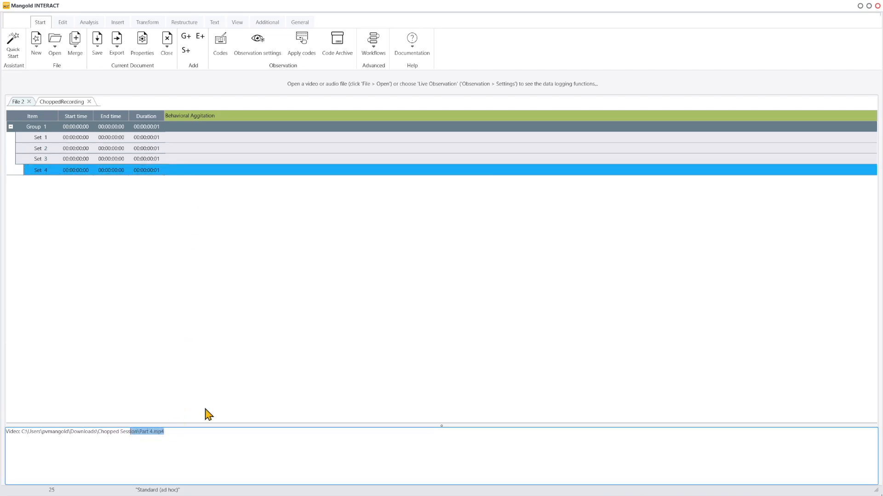
Open Part 1.mp4 from Set 1, transfer its final time 00:04:59:24 to the set's end time, and close the video.
left_click(165, 137)
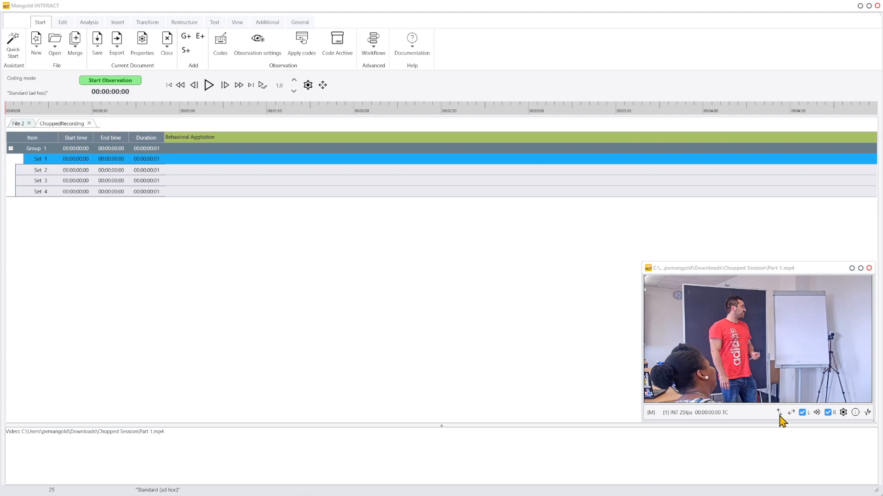
left_click(252, 87)
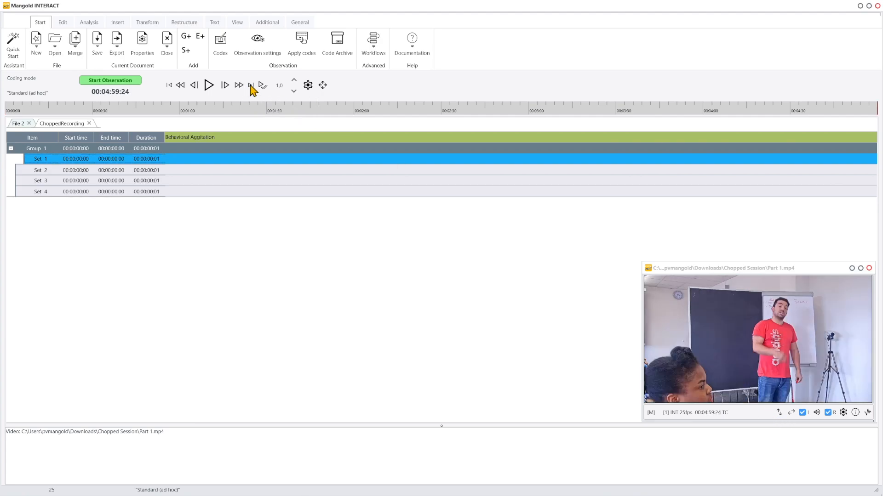
left_click_drag(108, 94, 115, 161)
left_click(870, 268)
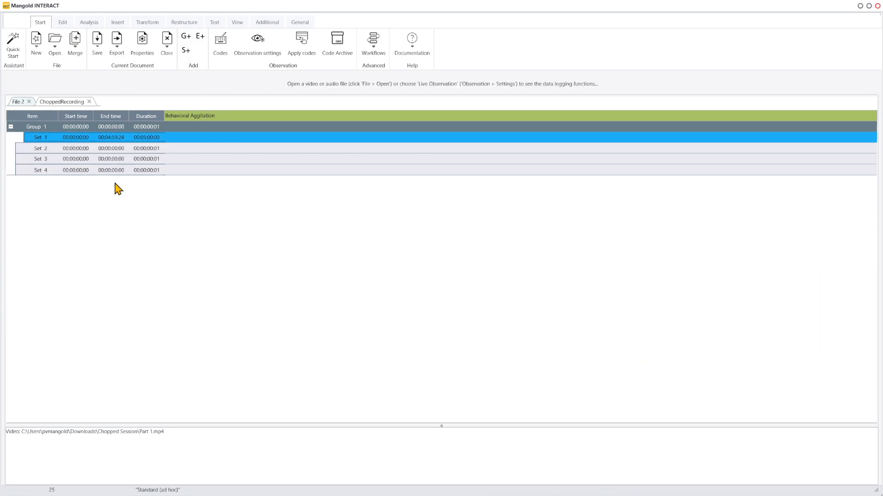
Open Part 2.mp4 from Set 2 and set its multimedia start time to 00:05:00:00.
left_click(76, 150)
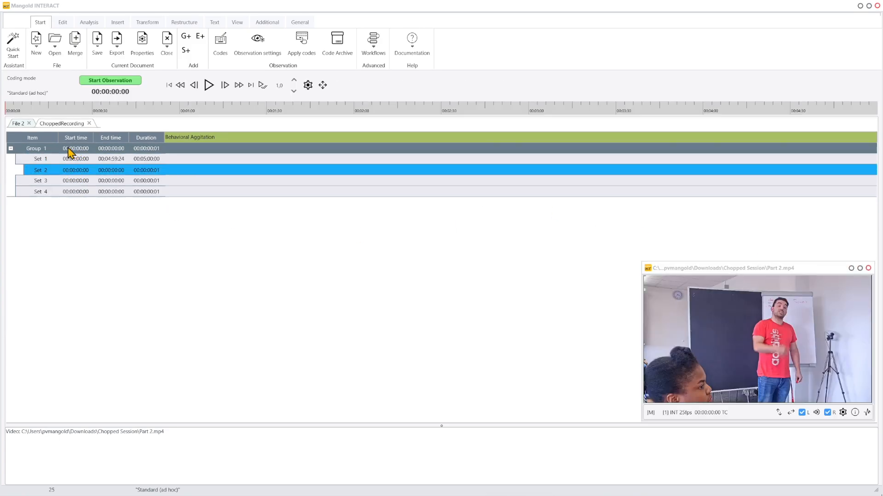
left_click(843, 413)
double_click(391, 303)
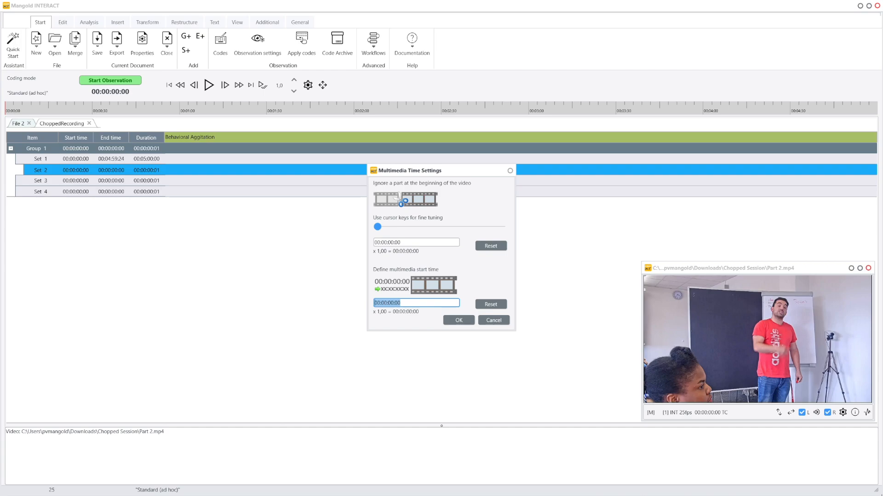
left_click_drag(414, 303, 385, 303)
left_click(458, 322)
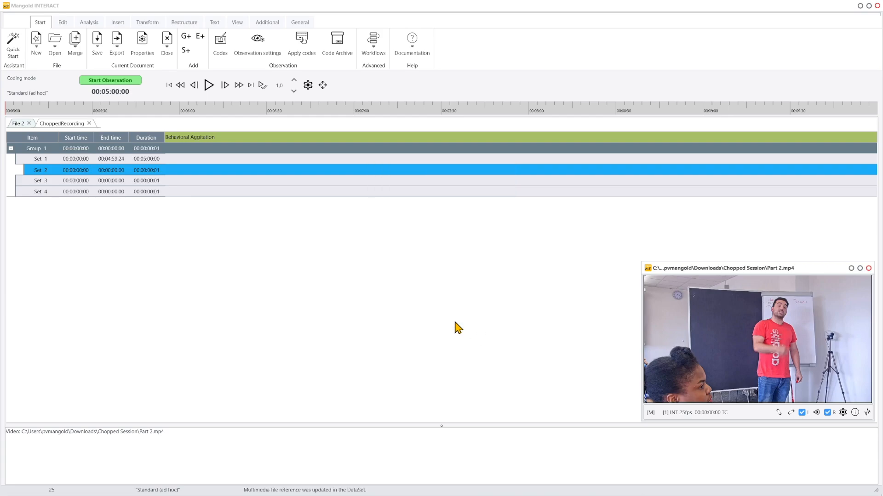
Compare the video references of Sets 1 and 2 and examine the time shift stored in Set 2.
left_click(191, 159)
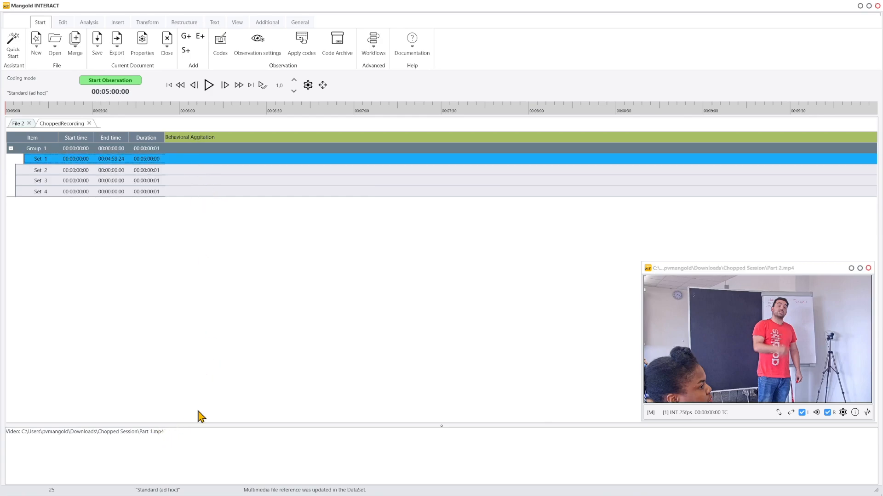
left_click(172, 170)
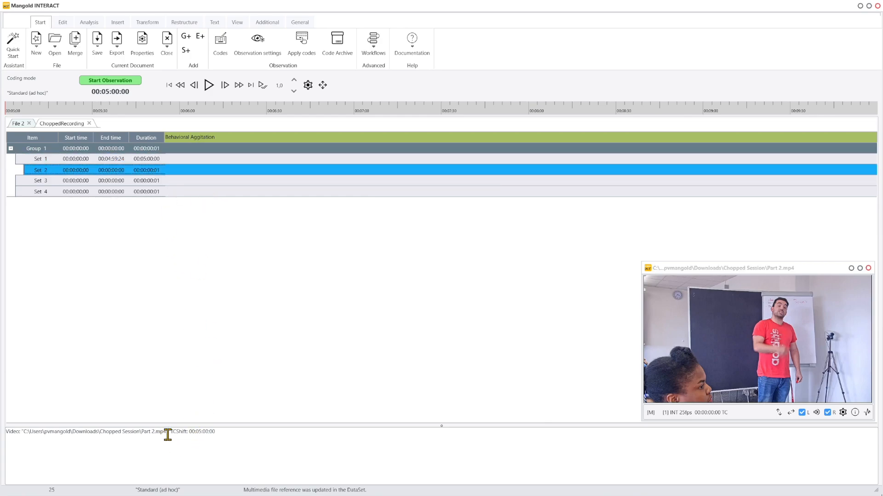
left_click_drag(168, 435, 218, 433)
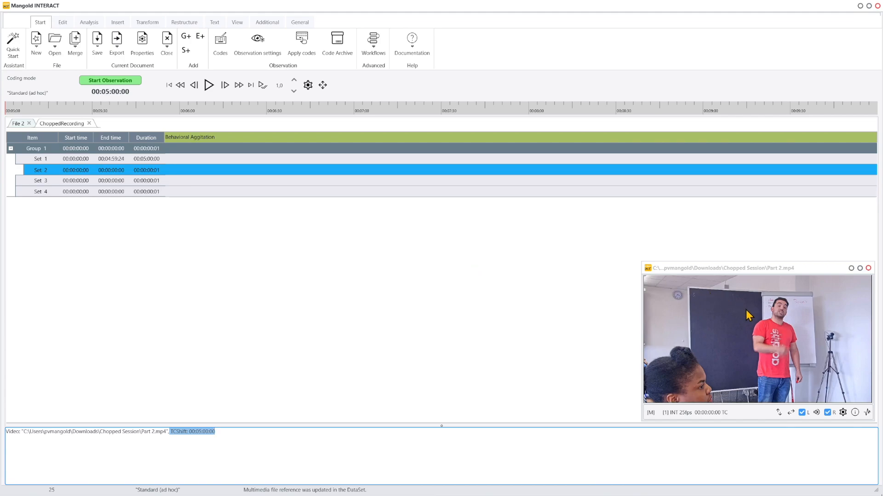
Transfer the final time of Part 2.mp4, 00:09:59:24, to Set 2's end time and close the video.
left_click(251, 86)
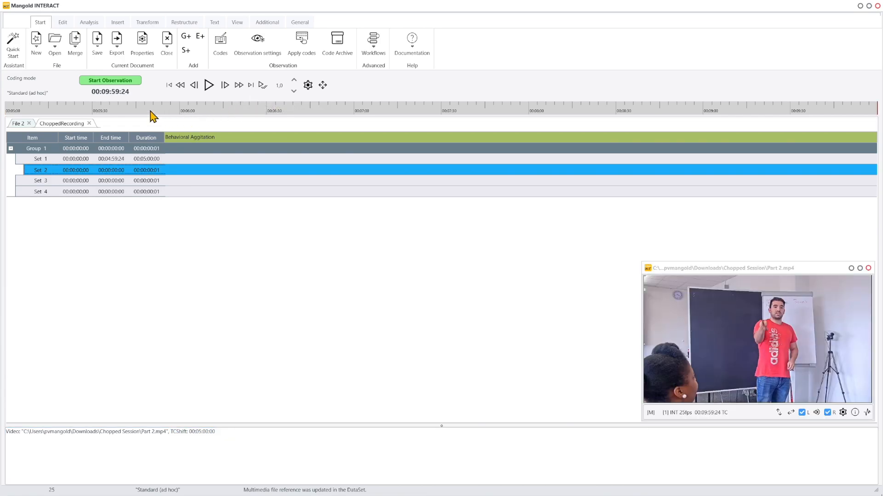
left_click_drag(121, 94, 115, 169)
left_click(868, 268)
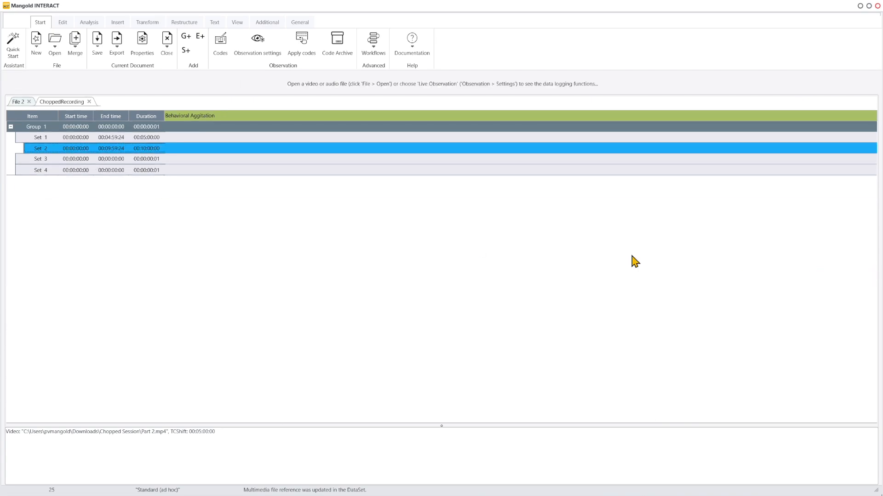
Open Part 3.mp4 from Set 3 and set its multimedia start time to 00:10:00:00.
left_click(76, 161)
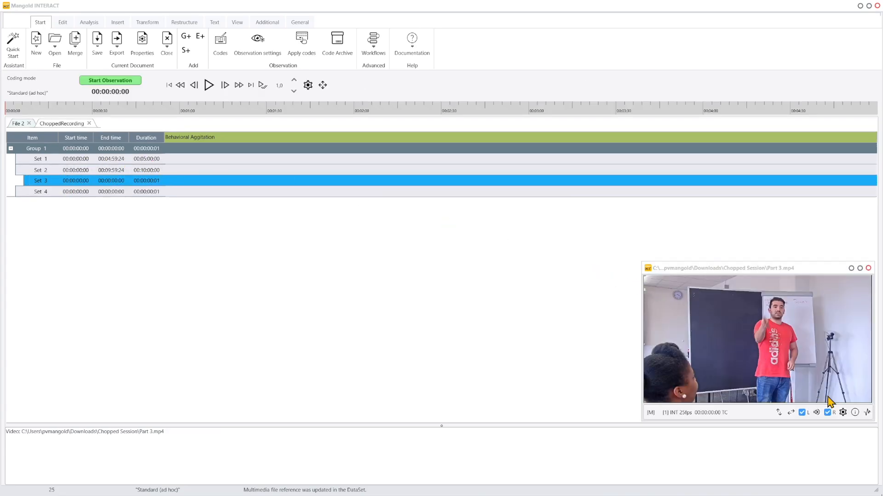
left_click(843, 414)
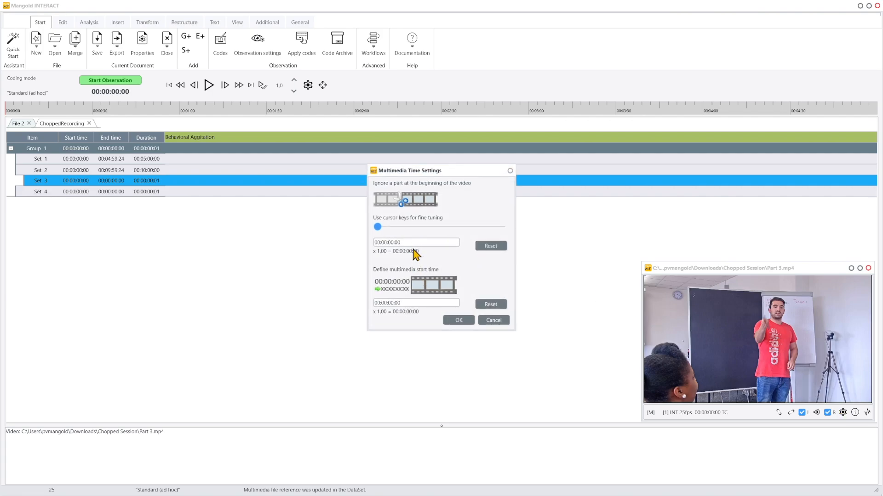
left_click_drag(422, 304, 382, 304)
type("10")
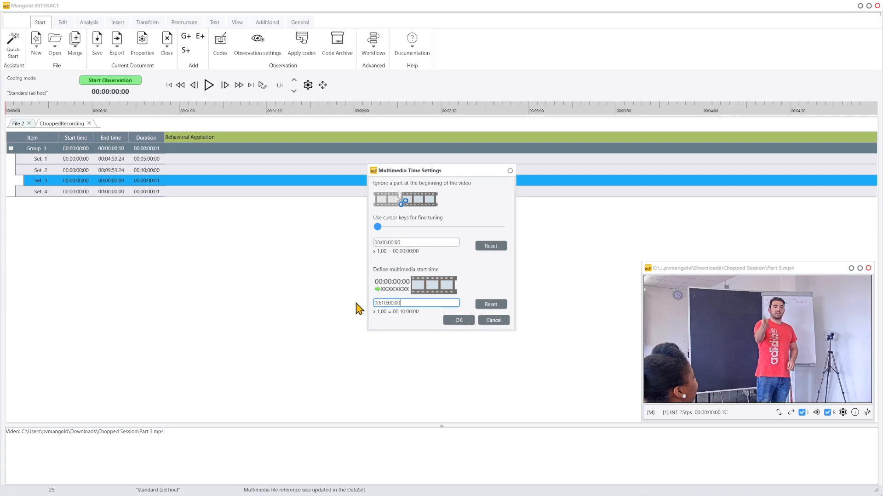
left_click(455, 322)
Transfer the final time of Part 3.mp4, 00:14:59:24, to Set 3's end time and close the video.
left_click(256, 87)
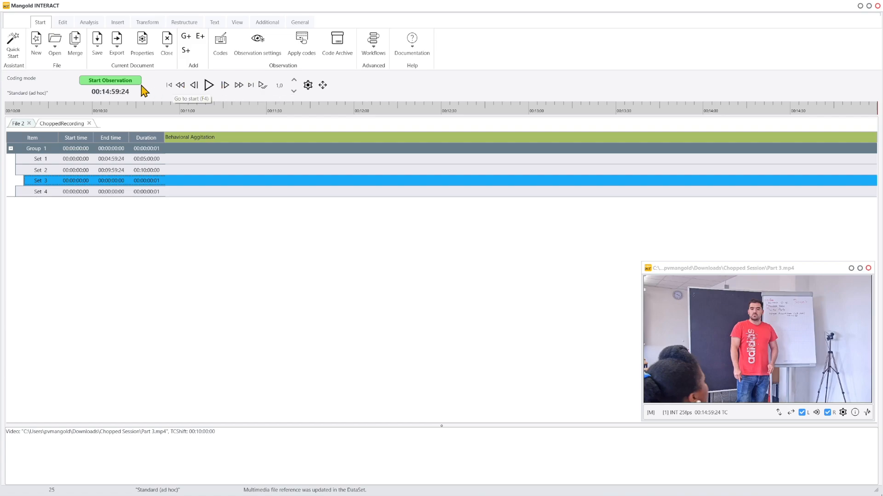
left_click_drag(124, 97, 112, 179)
left_click(868, 268)
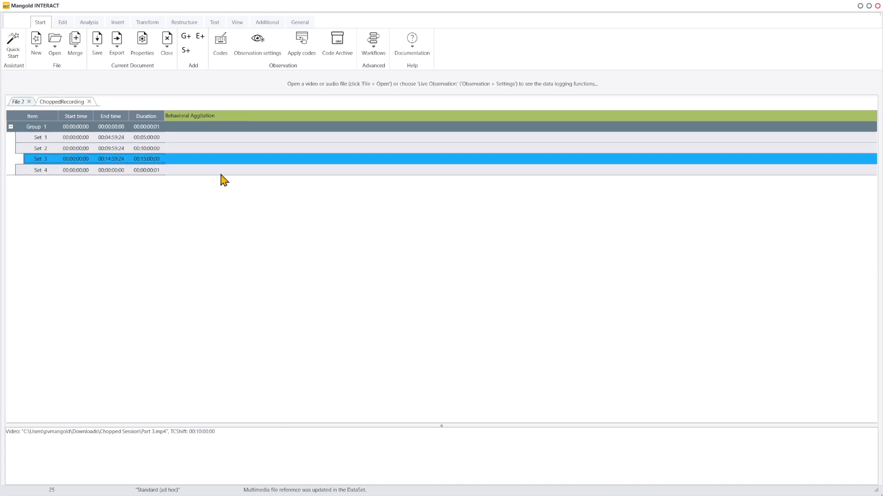
Set the multimedia start time of Set 4's Part 4.mp4 to 00:15:59:00 and transfer its final time, 00:20:58:24, to Set 4's end time.
double_click(69, 172)
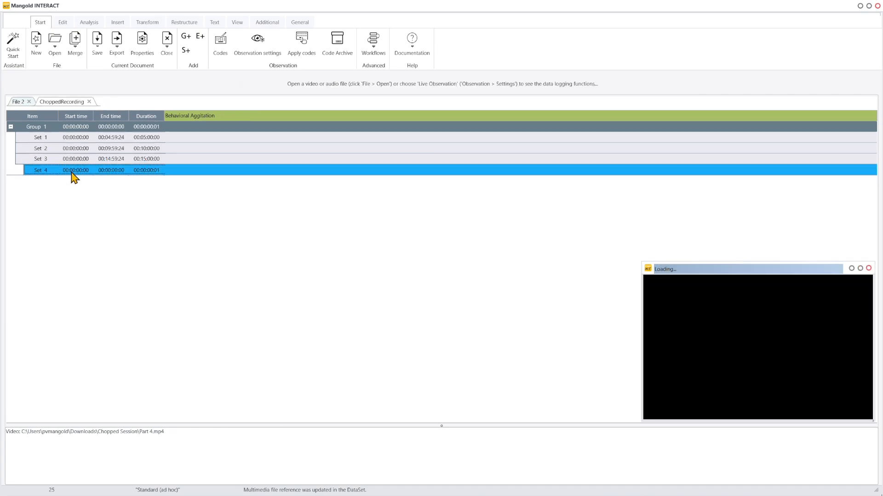
type("00:15")
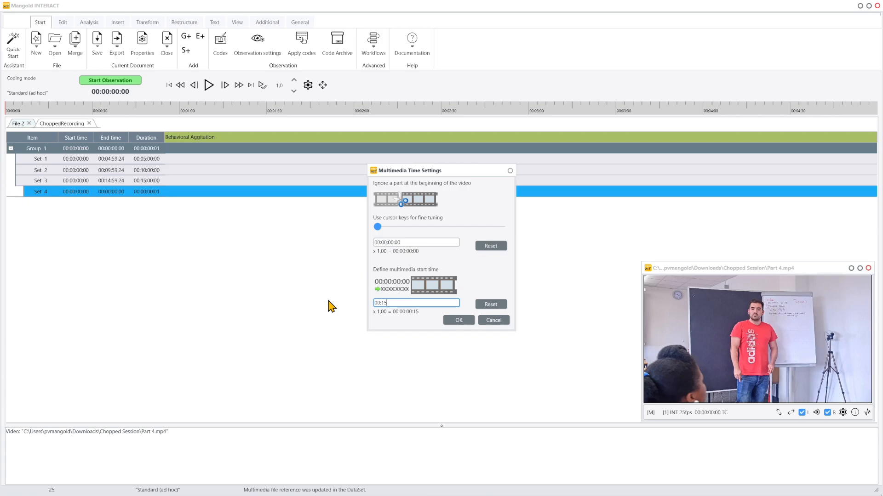
type(":59:00")
left_click(459, 320)
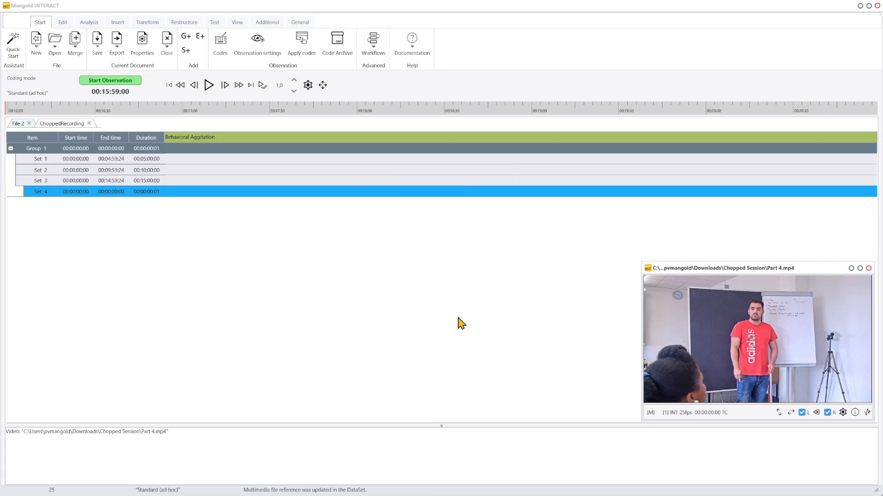
left_click(249, 86)
left_click_drag(116, 93, 112, 192)
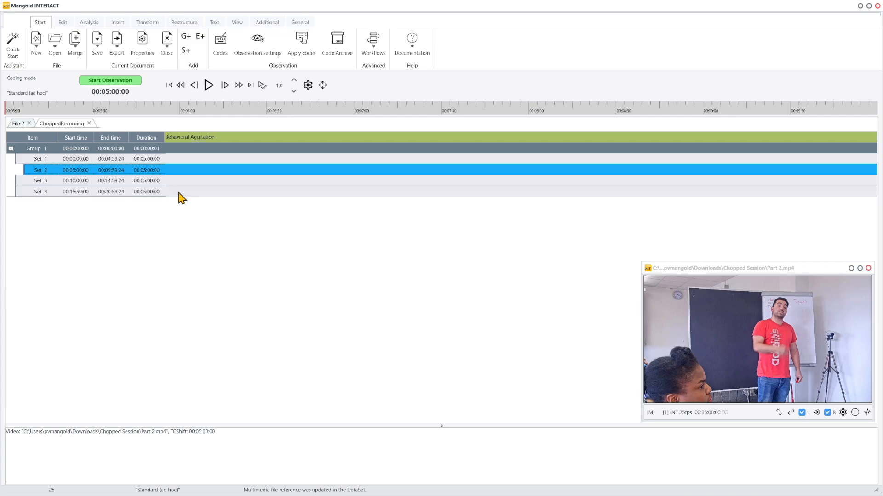
Check the time shift stored in Set 4 and open the linked videos of Sets 1 and 3 at their start times.
left_click(179, 193)
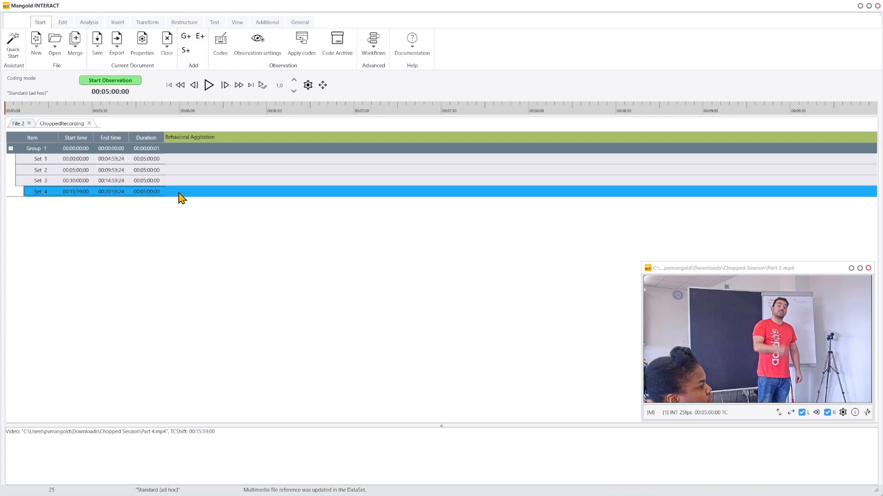
left_click(74, 159)
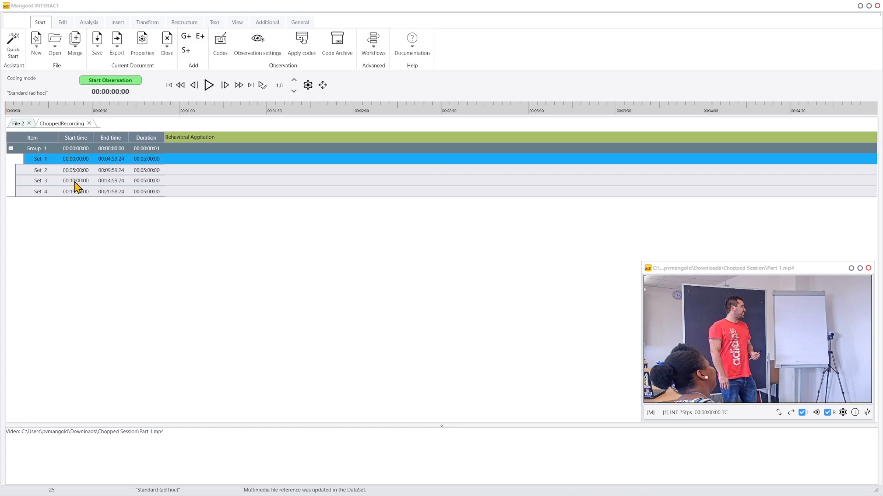
left_click(75, 182)
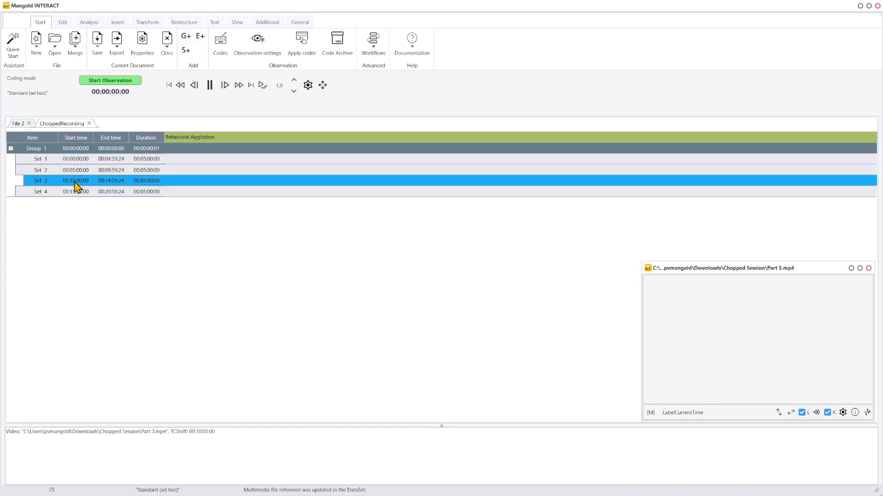
left_click(209, 86)
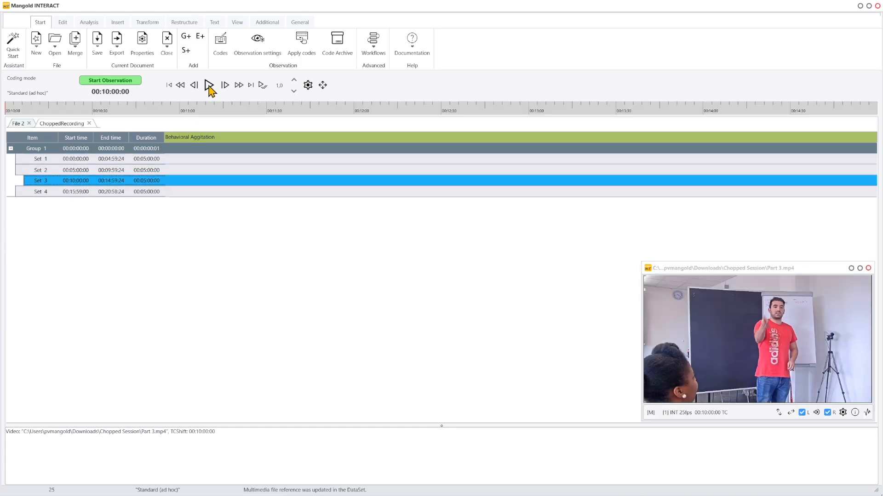
left_click(210, 86)
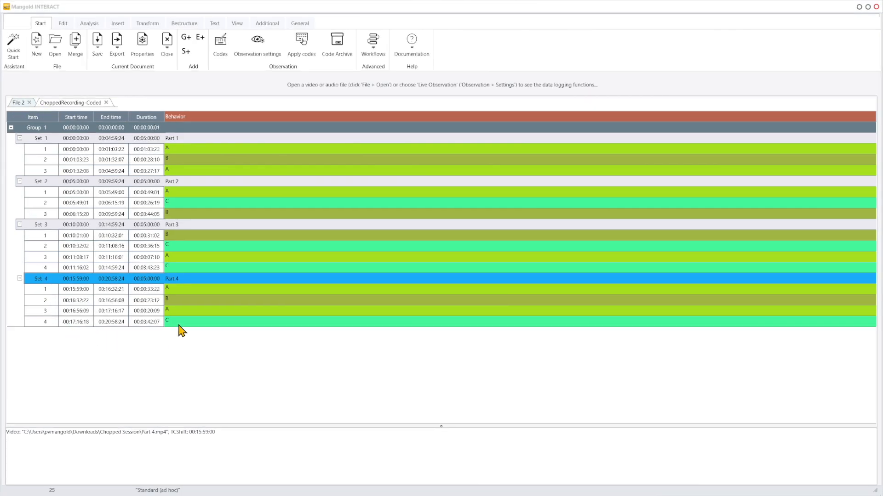
left_click(19, 138)
left_click(19, 138)
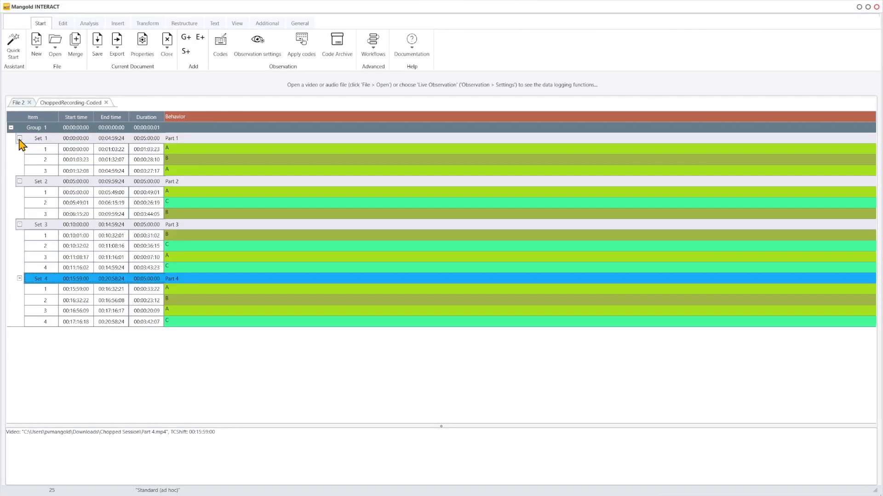
left_click(19, 181)
left_click(19, 181)
left_click(19, 224)
left_click(19, 224)
Restructure ChoppedRecording-Coded by moving all events of its four sets into one DataSet.
left_click(186, 23)
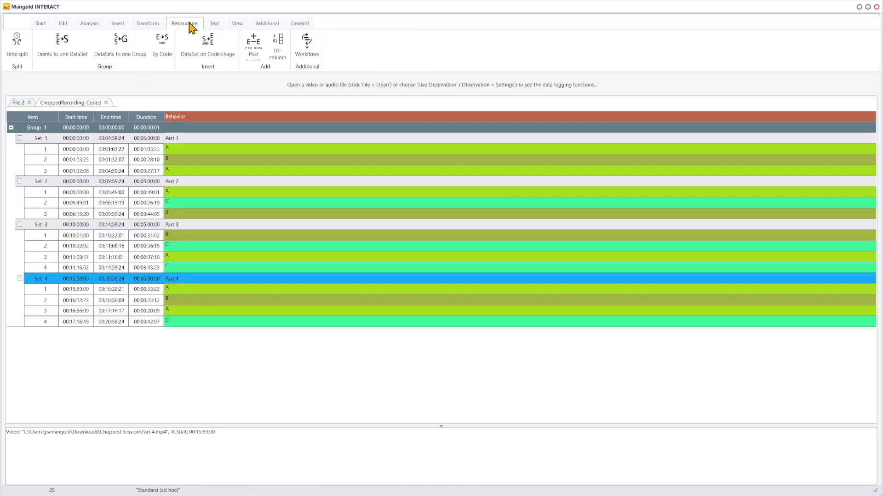
left_click(80, 55)
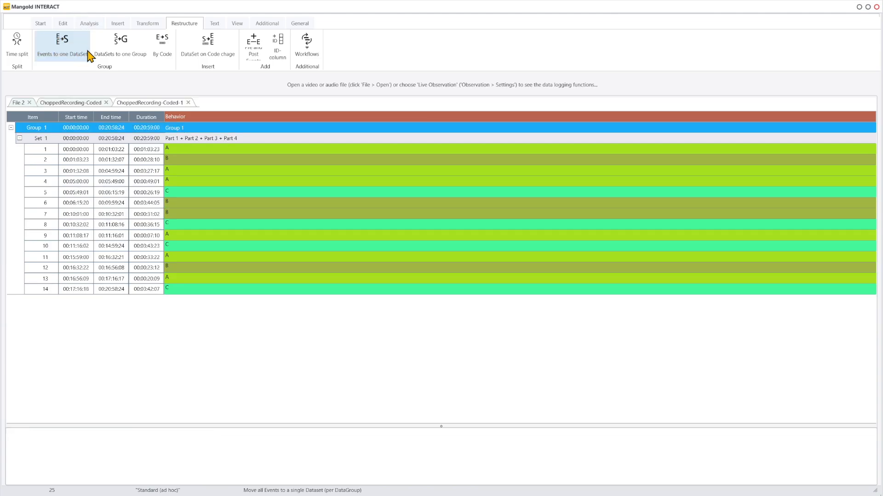